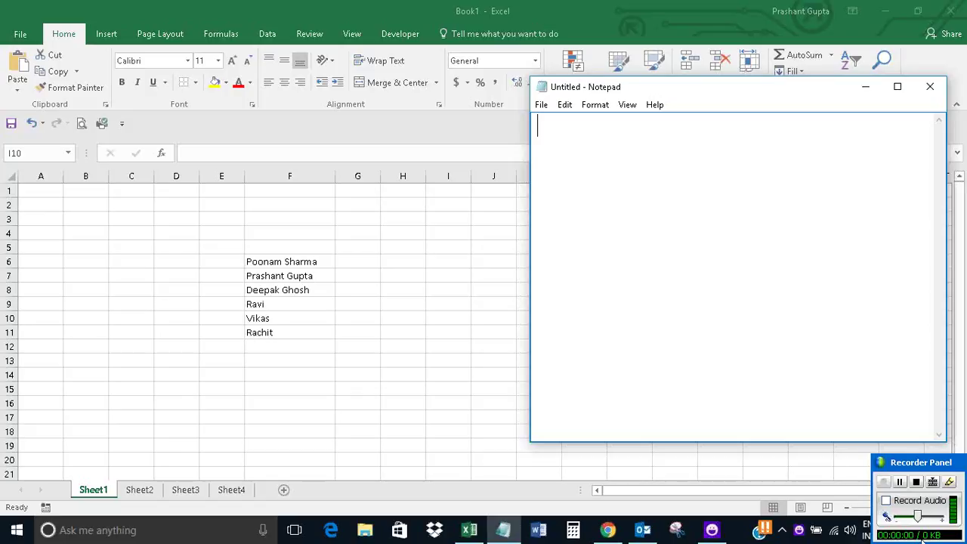
# Write a greeting and an intro on comparing two worksheet columns, ending 'So, let's get started.'
pyautogui.write('He')
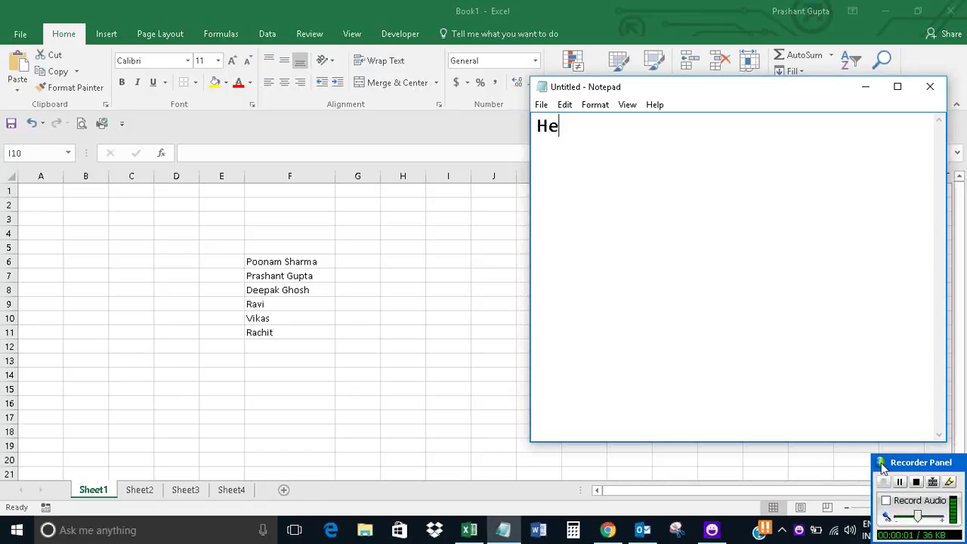
pyautogui.write('llo,')
pyautogui.press('Return')
pyautogui.press('Return')
pyautogui.write('In this')
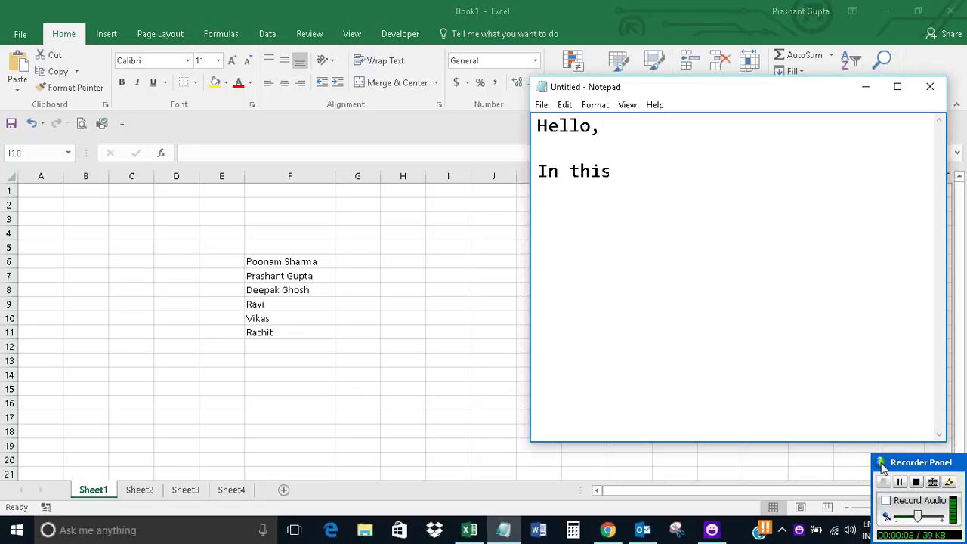
pyautogui.write(' video, I wil')
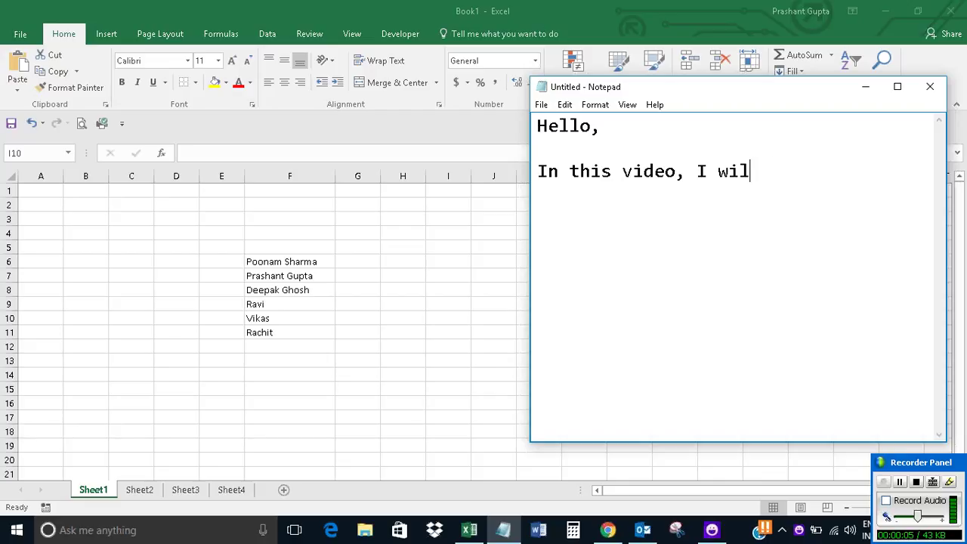
pyautogui.write('l show h')
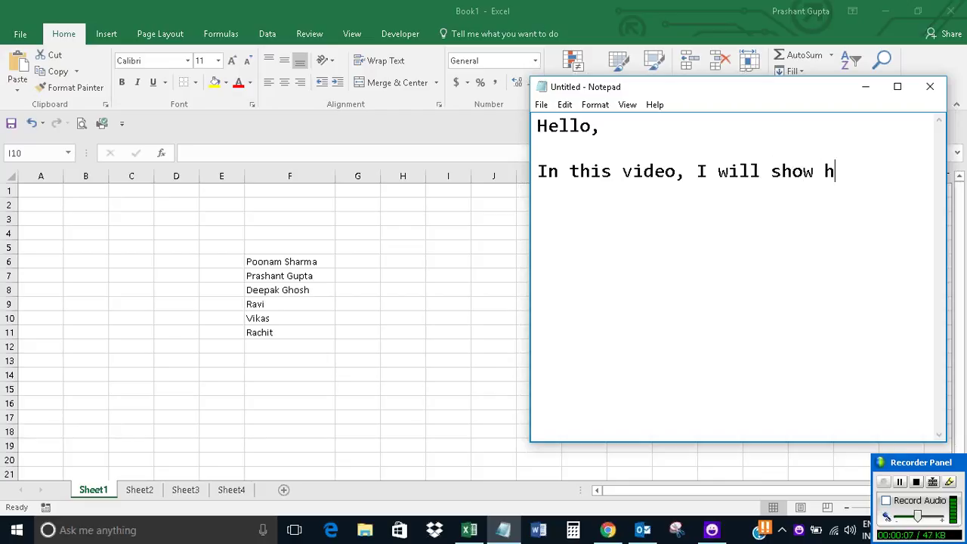
pyautogui.write('ow to compare two')
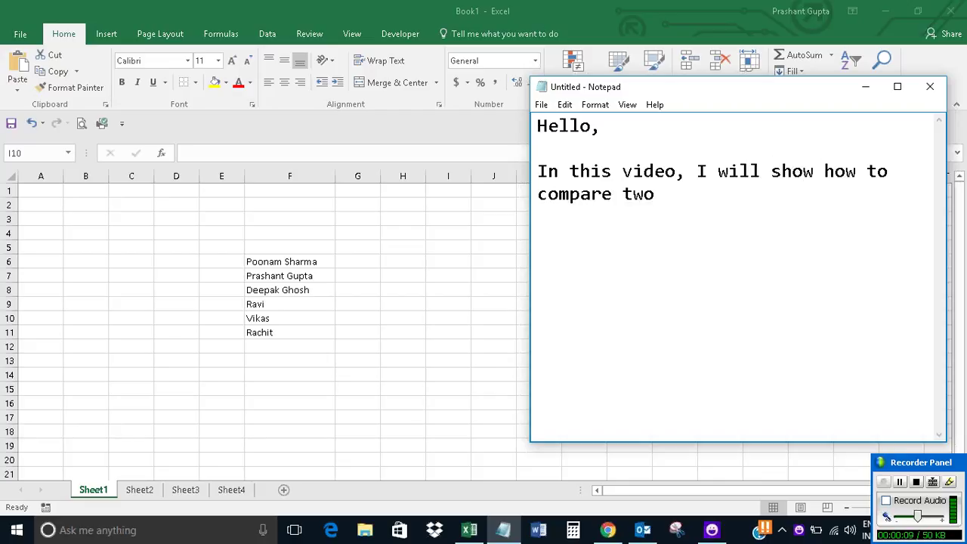
pyautogui.write(' columns')
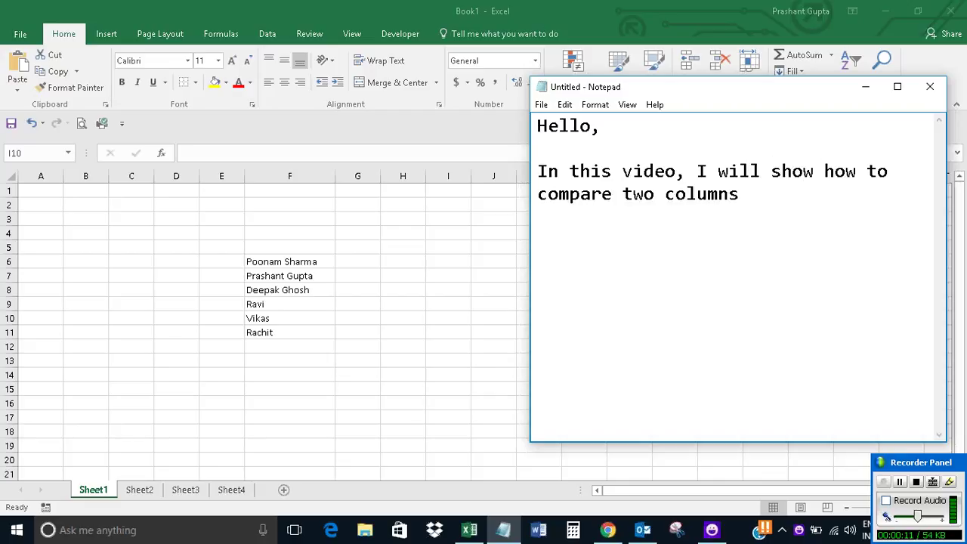
pyautogui.write(' of differen')
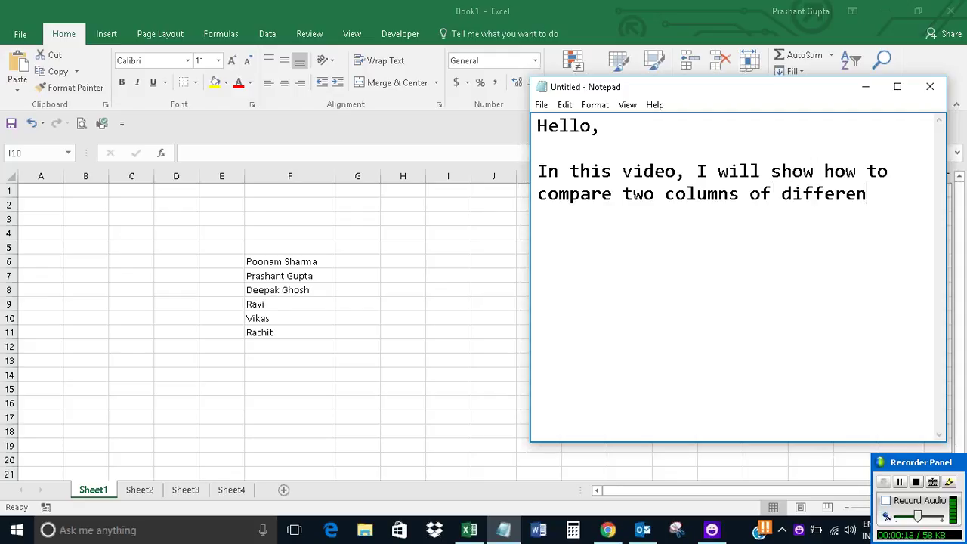
pyautogui.write('t worksheets in')
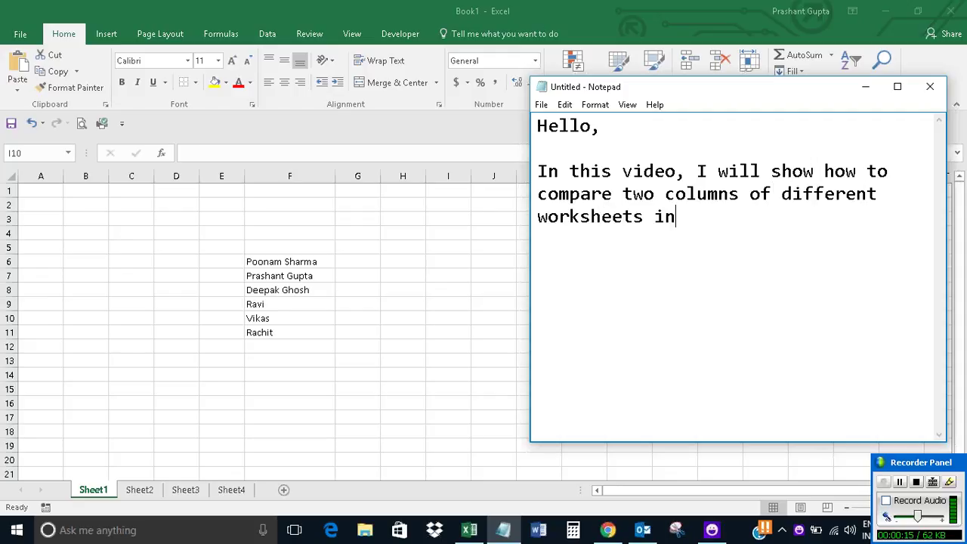
pyautogui.write(' Excel and')
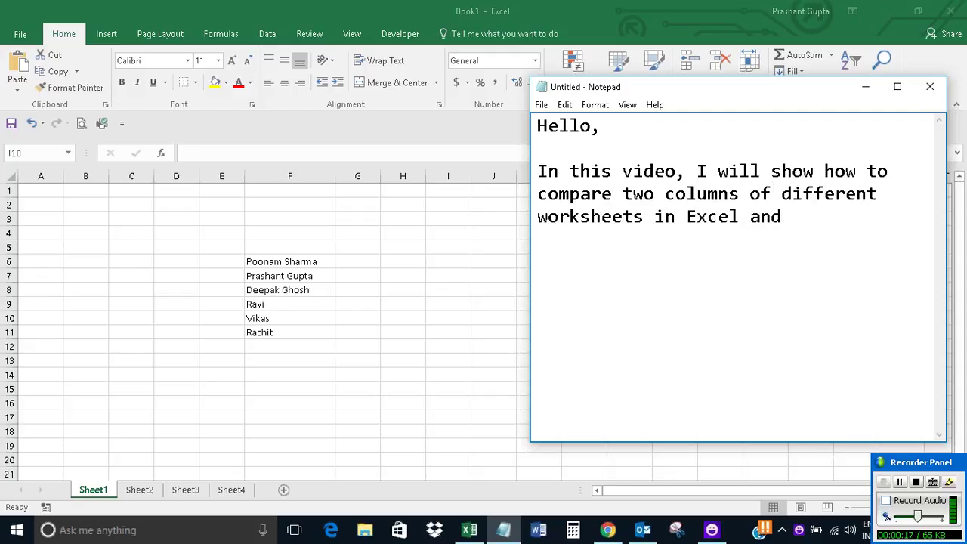
pyautogui.write(' highlight the')
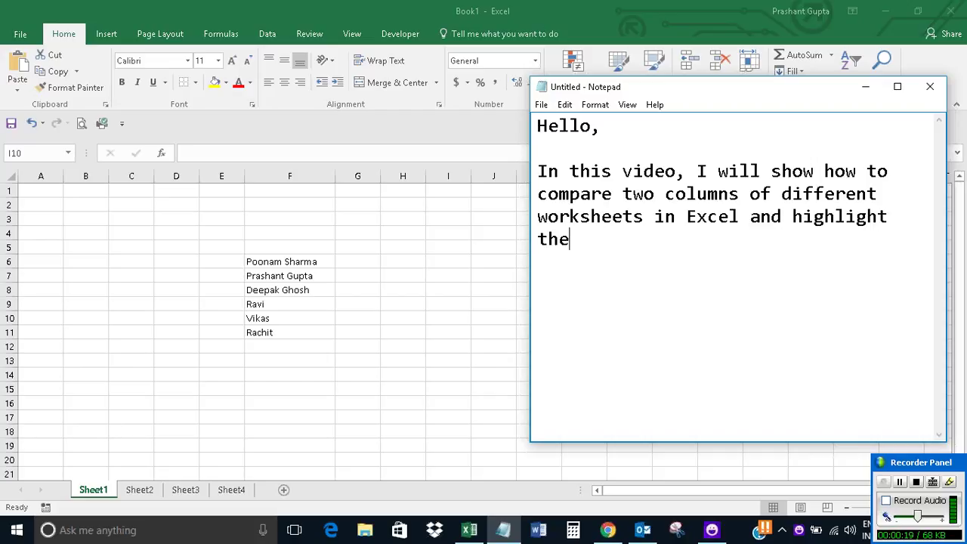
pyautogui.write(' common values ')
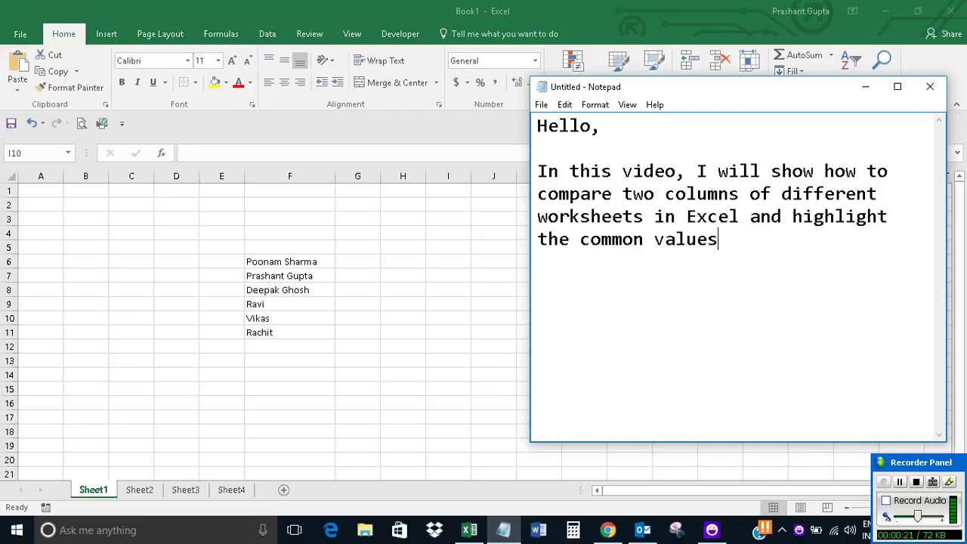
pyautogui.write('in both the')
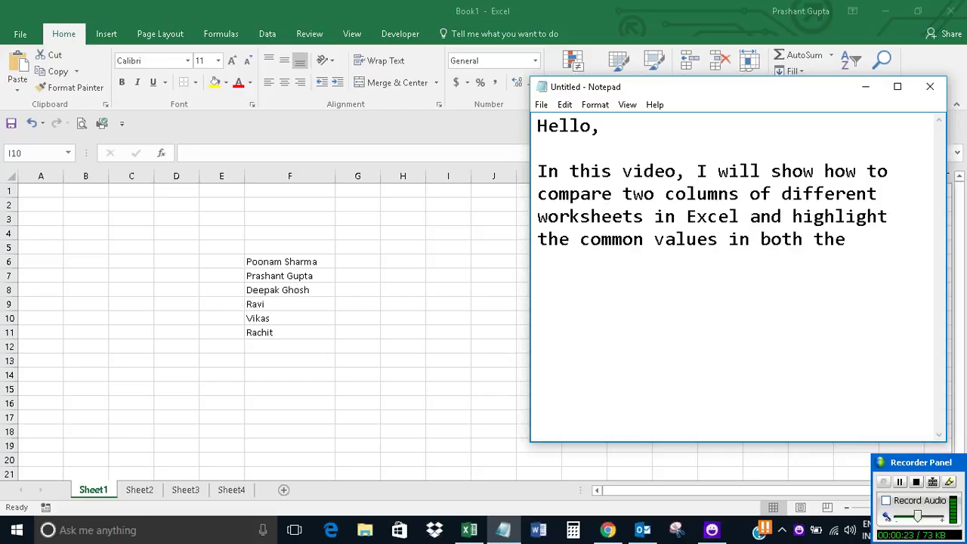
pyautogui.write(' sheets.')
pyautogui.press('Return')
pyautogui.press('Return')
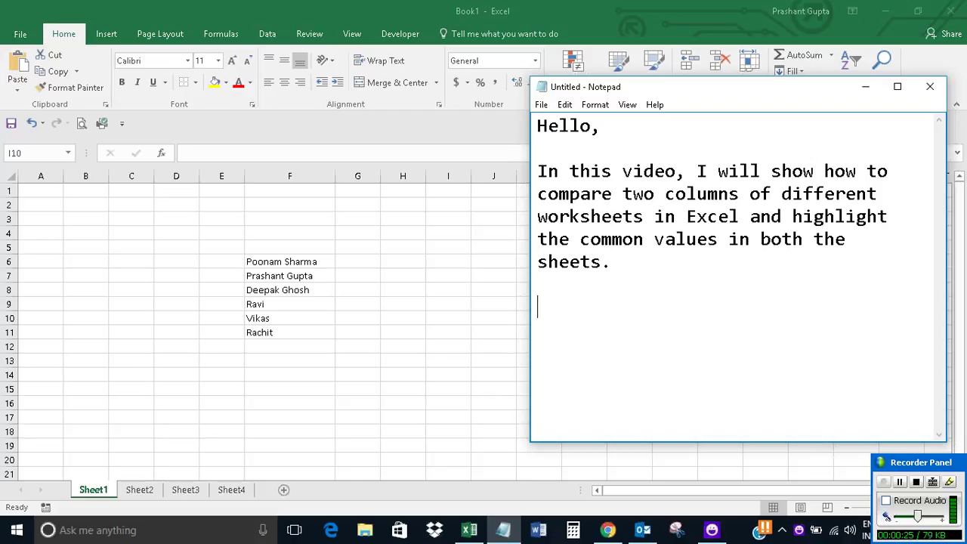
pyautogui.write('So, let')
pyautogui.write("'s get s")
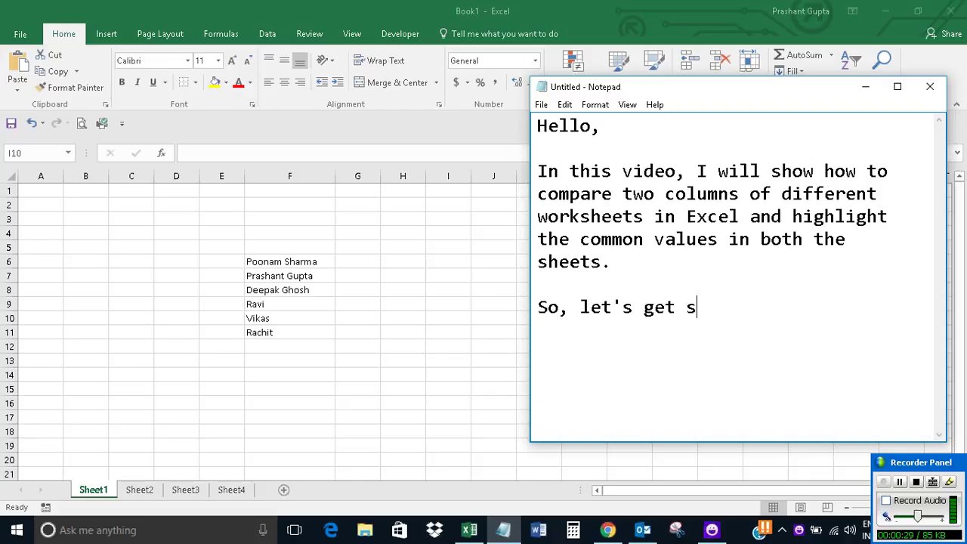
pyautogui.write('tarted.')
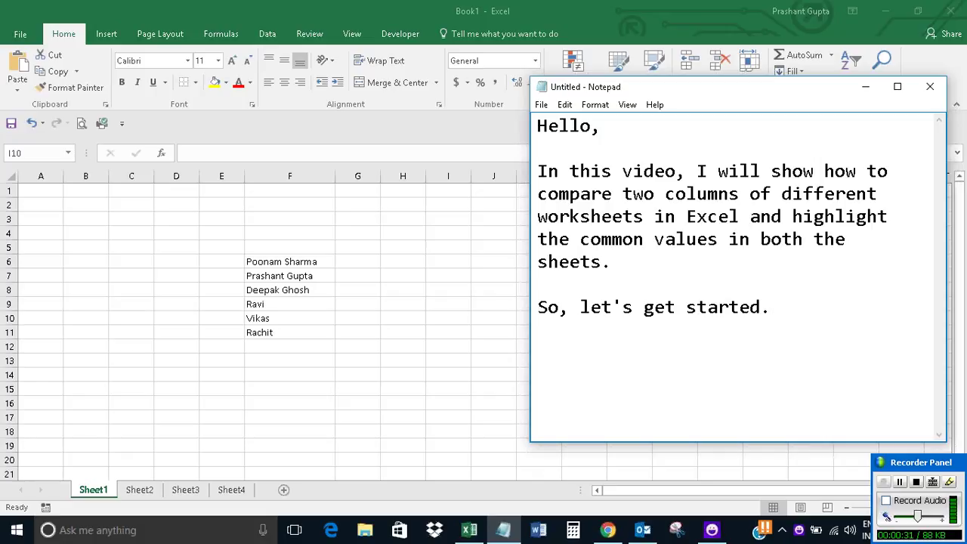
pyautogui.click(866, 86)
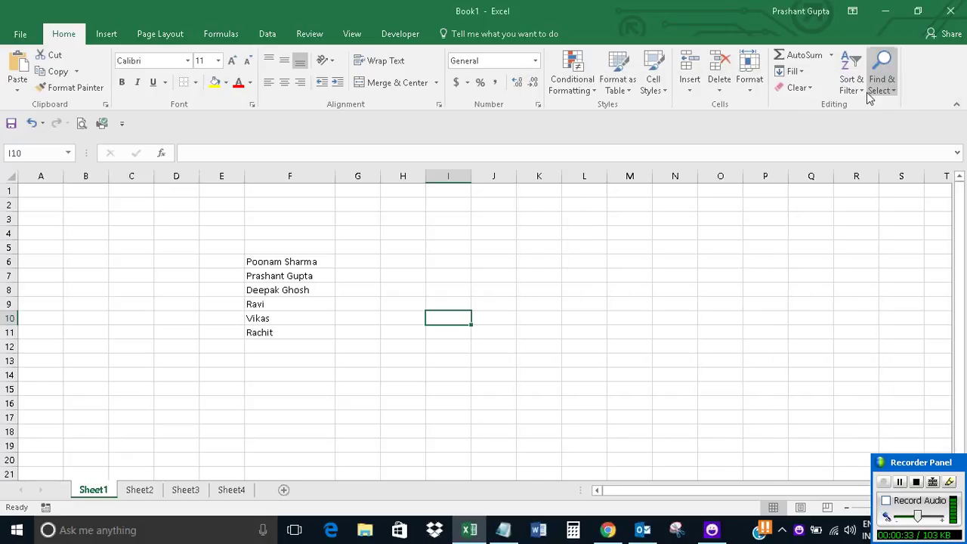
pyautogui.click(420, 305)
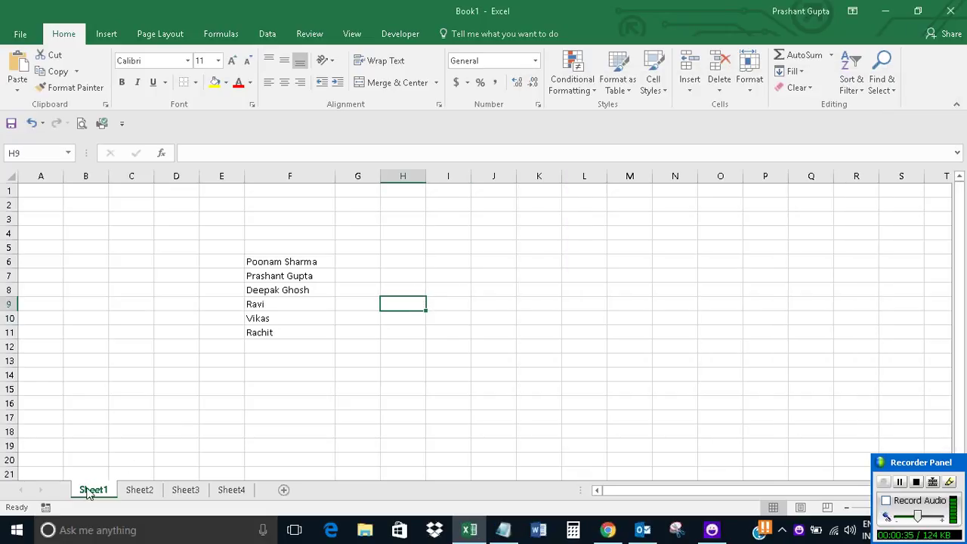
pyautogui.click(133, 491)
pyautogui.click(417, 277)
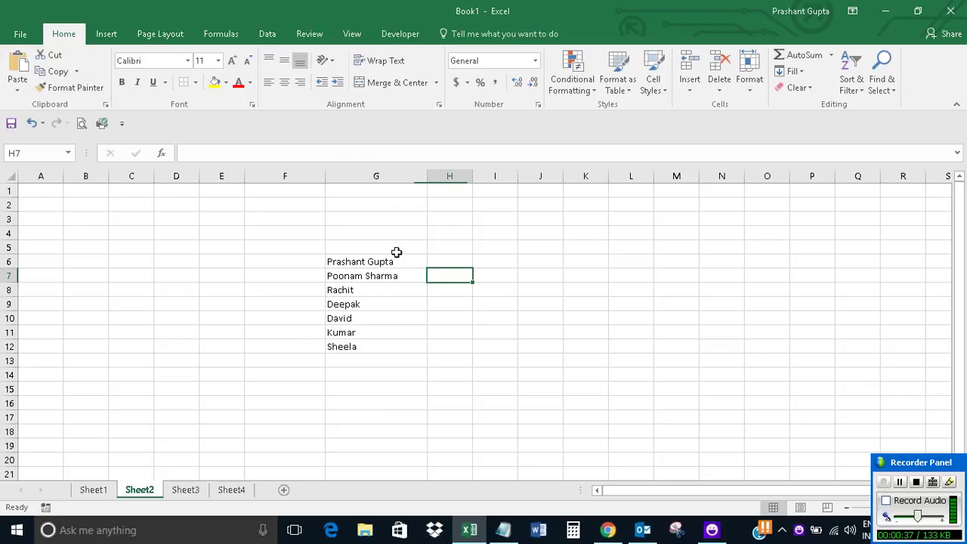
pyautogui.click(91, 492)
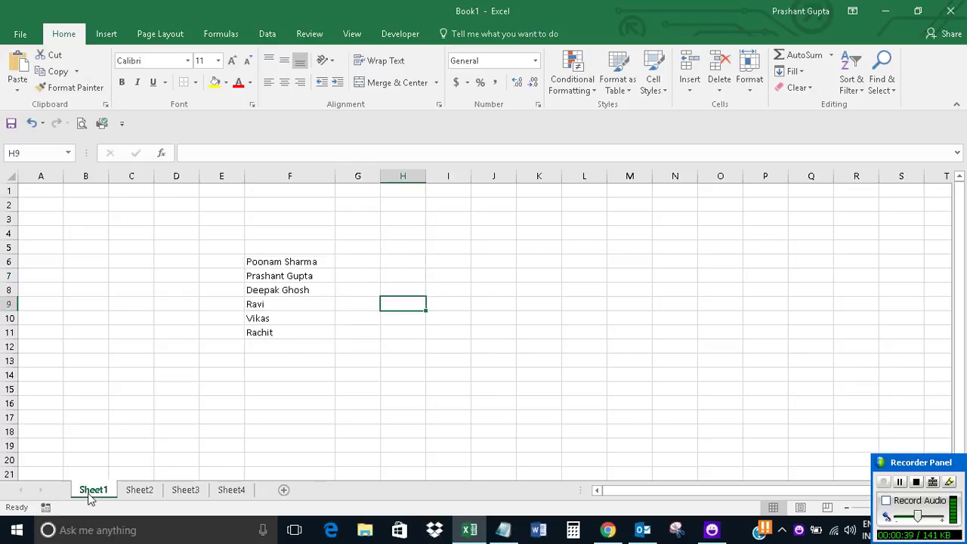
pyautogui.click(143, 492)
pyautogui.click(97, 495)
pyautogui.click(352, 258)
pyautogui.moveTo(272, 262); pyautogui.dragTo(276, 336)
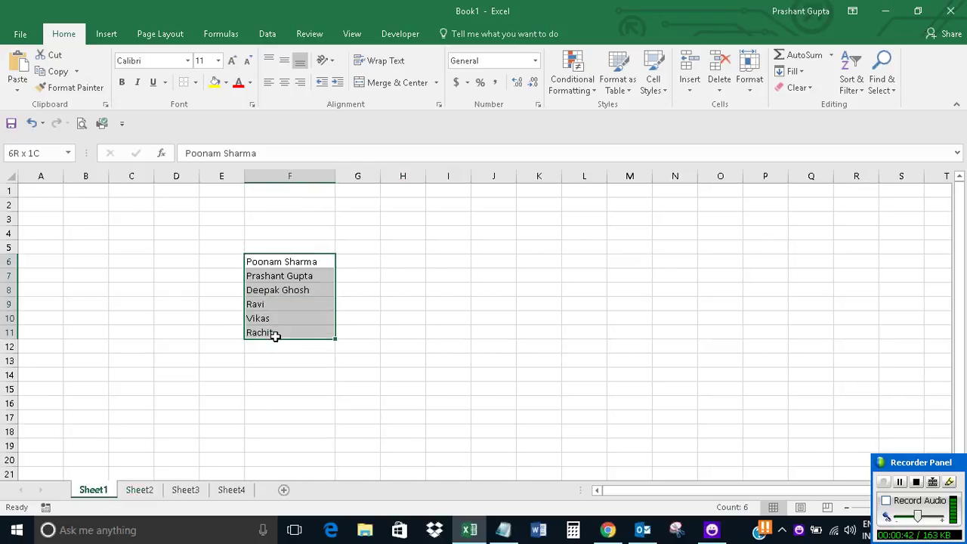
pyautogui.click(502, 533)
# Add the line 'so, I want to compare Column F of Sheet 1 and Column G of Sheet 2.'
pyautogui.click(503, 533)
pyautogui.press('Return')
pyautogui.press('Return')
pyautogui.write('s')
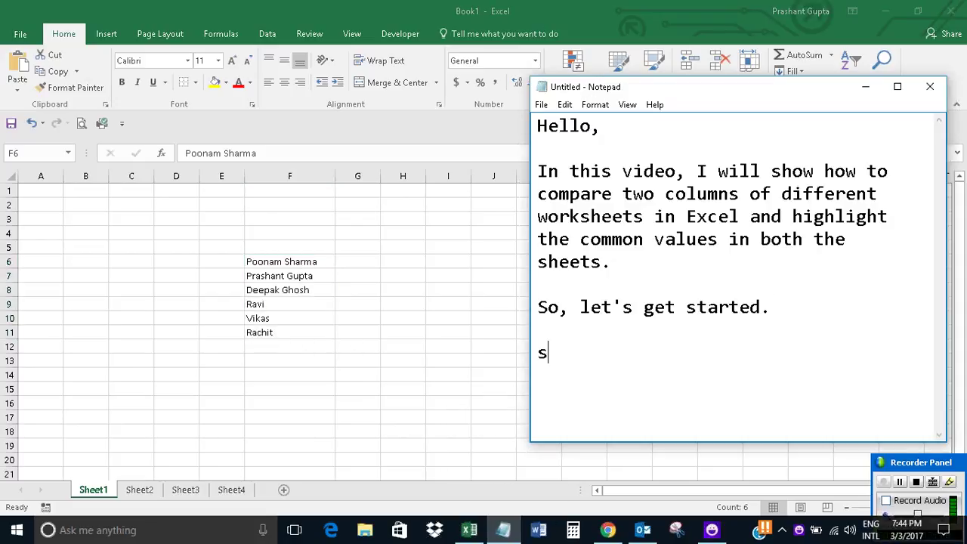
pyautogui.write('o, I want t')
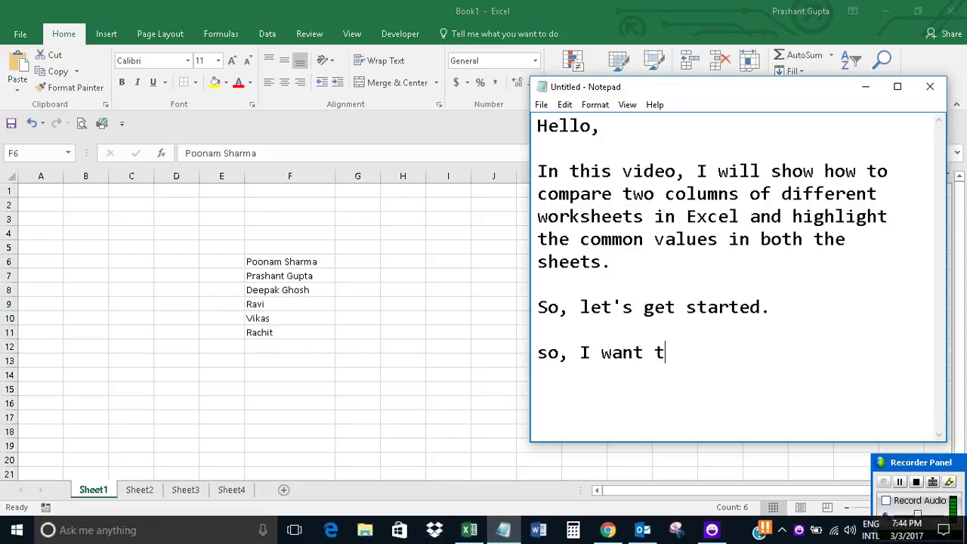
pyautogui.write('o compare')
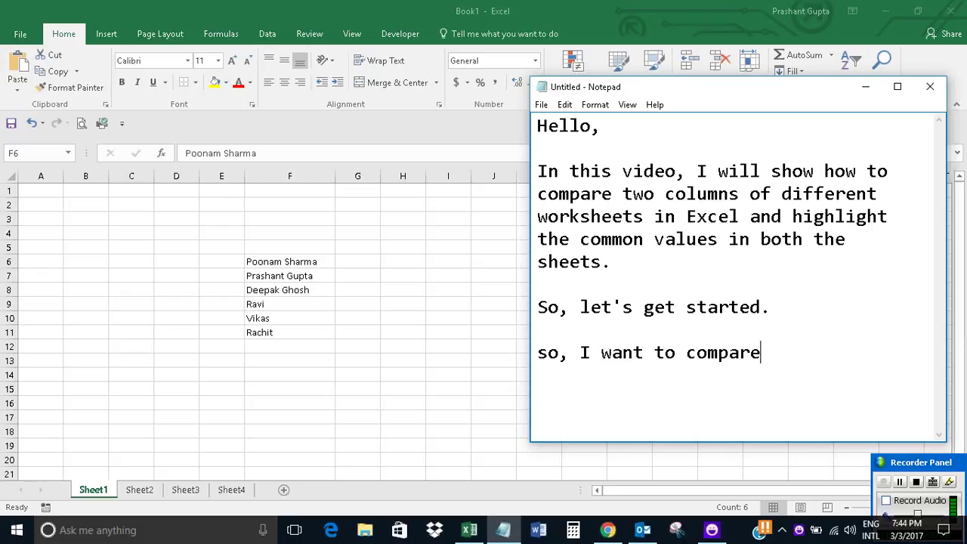
pyautogui.write(' Column ')
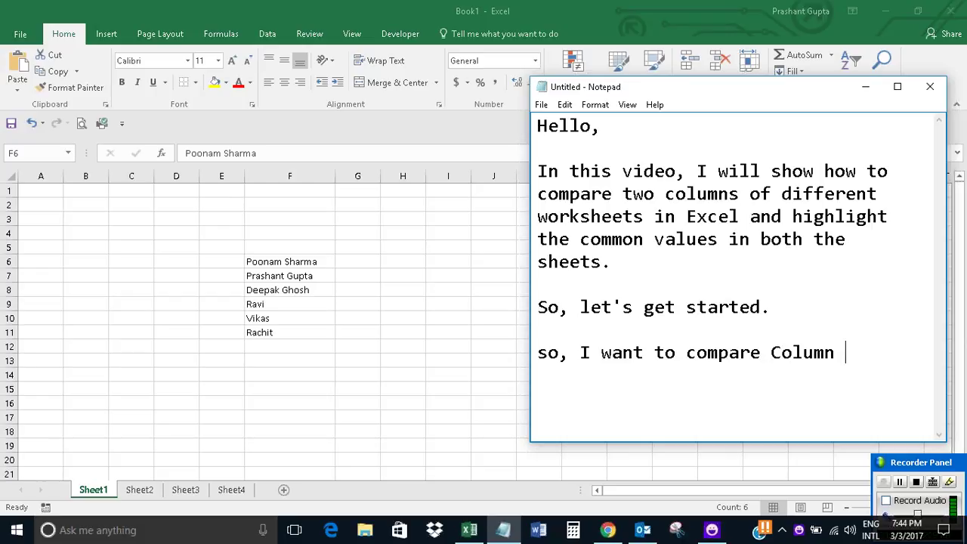
pyautogui.write('F of Sheet 1')
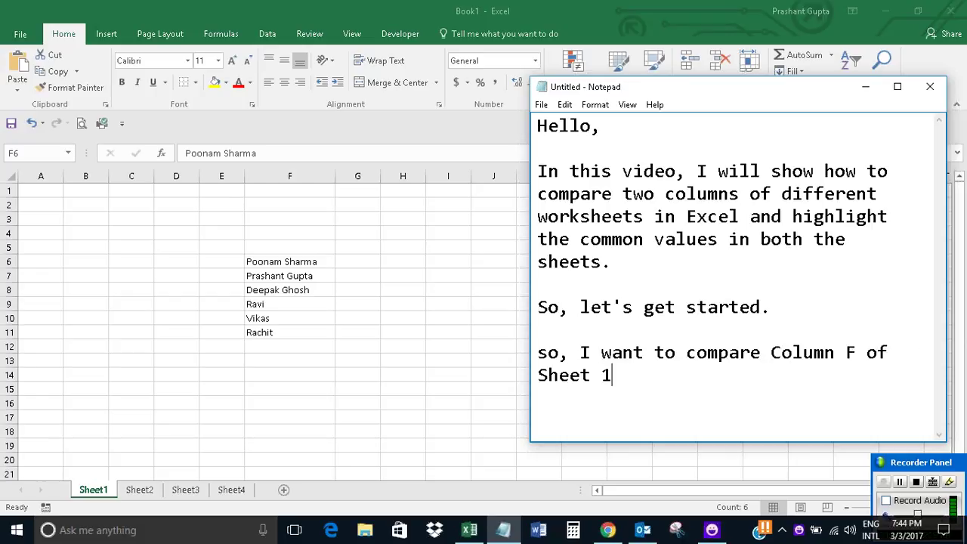
pyautogui.write(' and Colum')
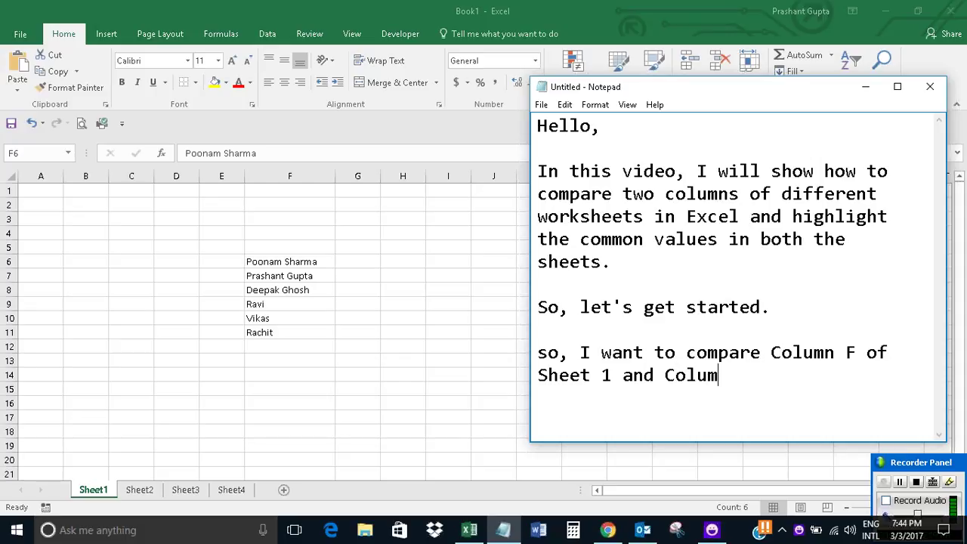
pyautogui.write('n G of ')
pyautogui.write('Sheet 2.')
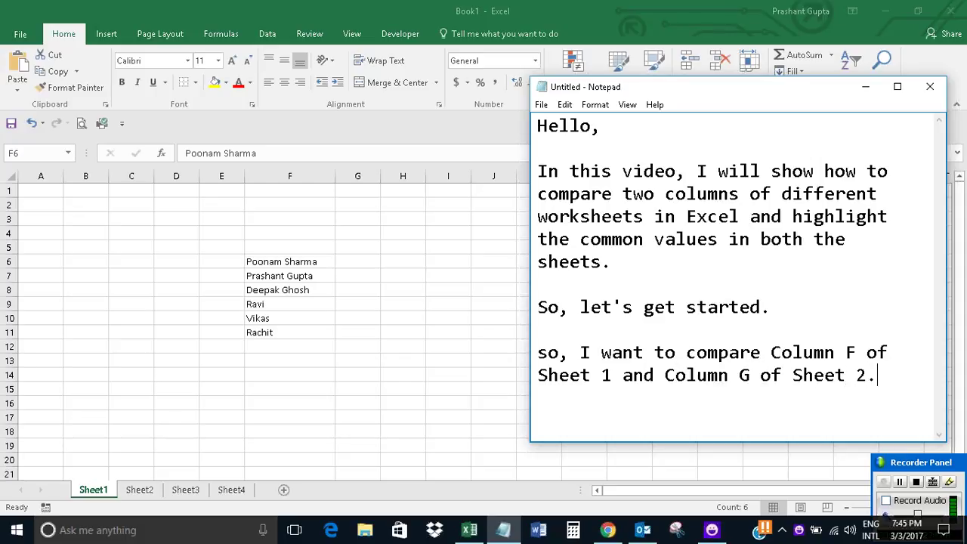
pyautogui.press('Return')
pyautogui.press('Return')
# Select the Sheet1 names in F6:F11 and start a new conditional formatting rule
pyautogui.click(866, 86)
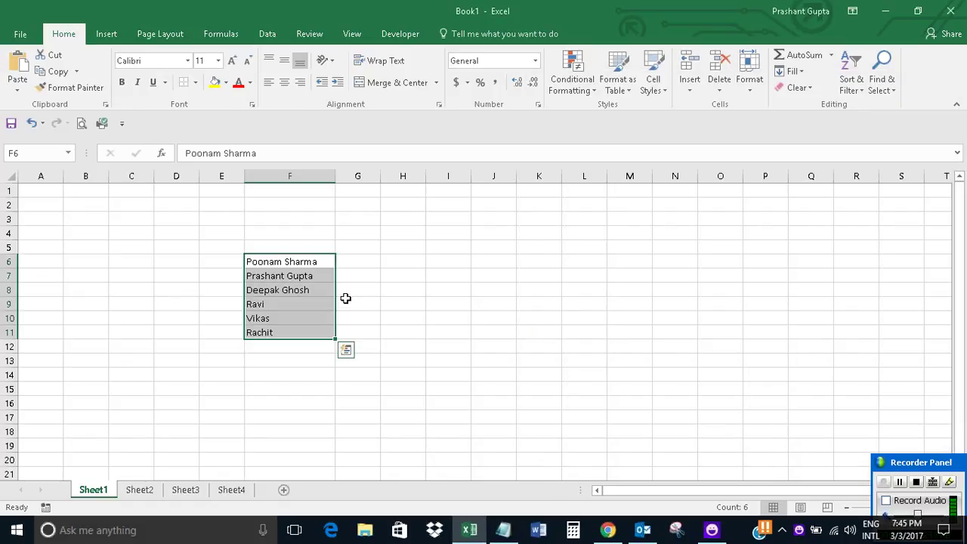
pyautogui.click(140, 490)
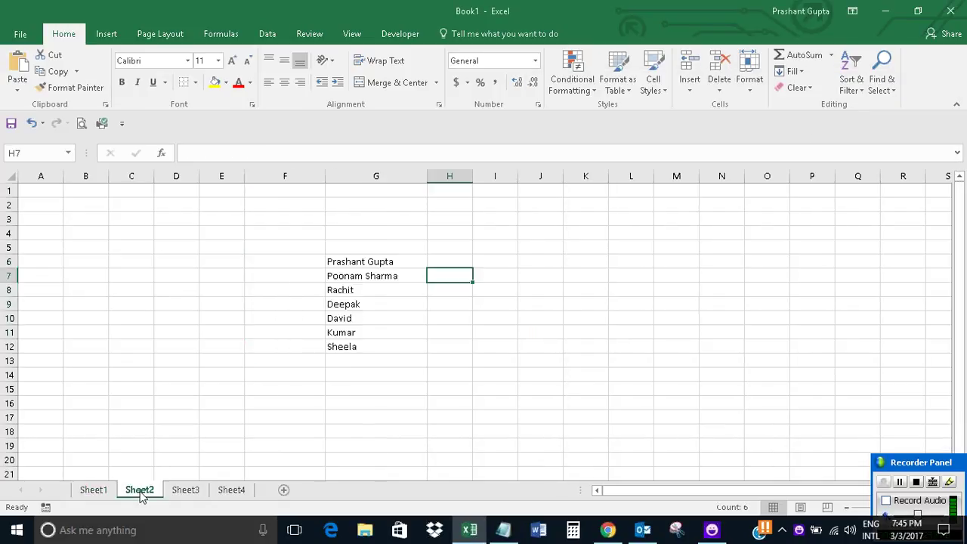
pyautogui.click(93, 491)
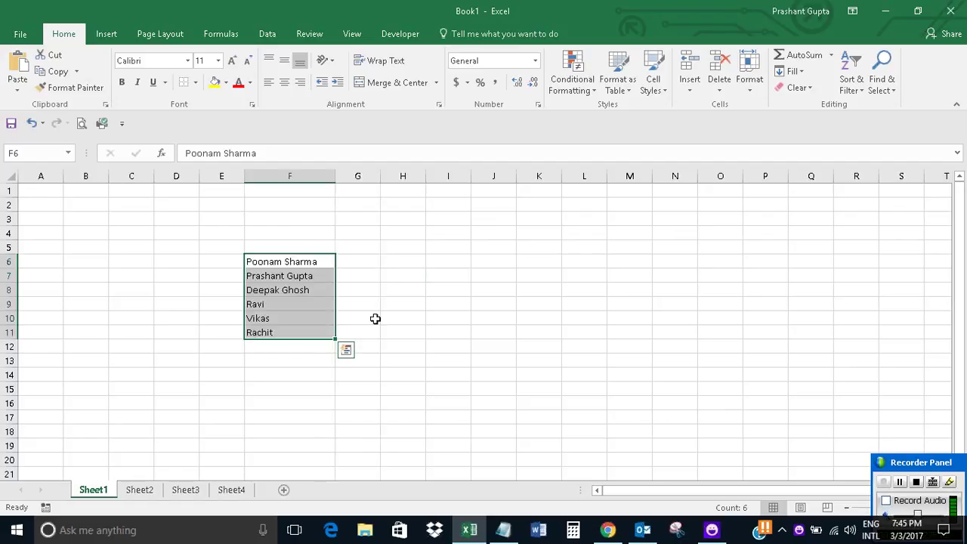
pyautogui.click(372, 278)
pyautogui.moveTo(268, 261); pyautogui.dragTo(273, 332)
pyautogui.click(572, 76)
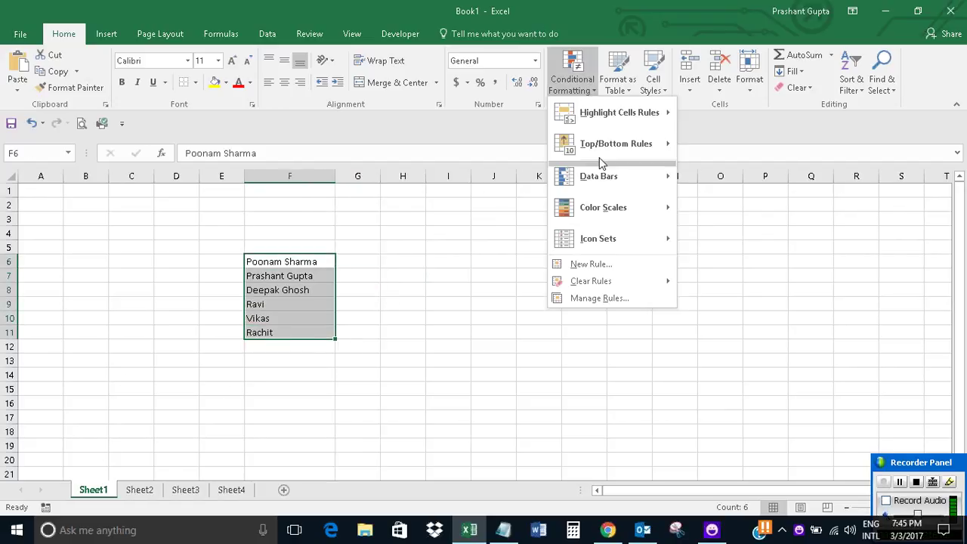
pyautogui.click(586, 264)
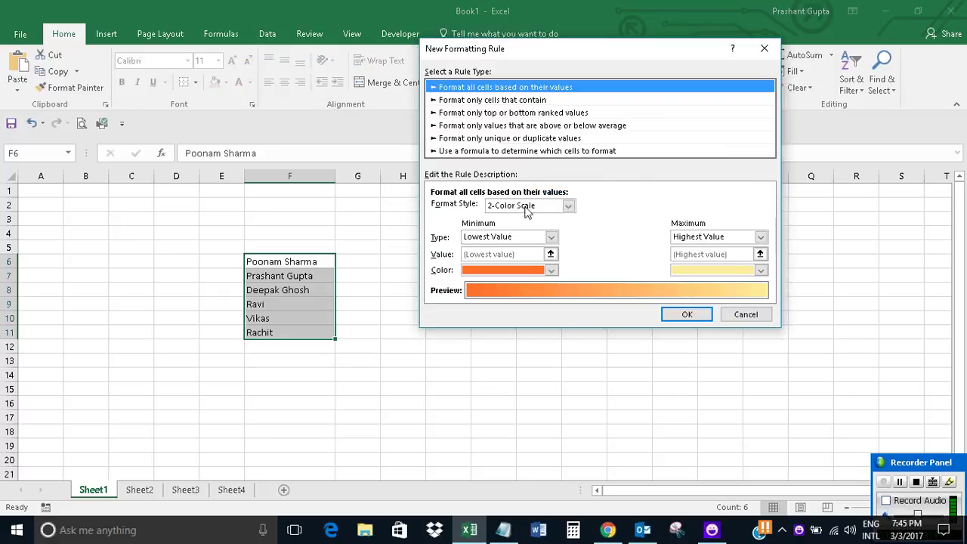
# Make the rule formula-based with =iferror(Match(F6,'sheet2'!$G:$G,0),False)
pyautogui.click(510, 151)
pyautogui.click(452, 210)
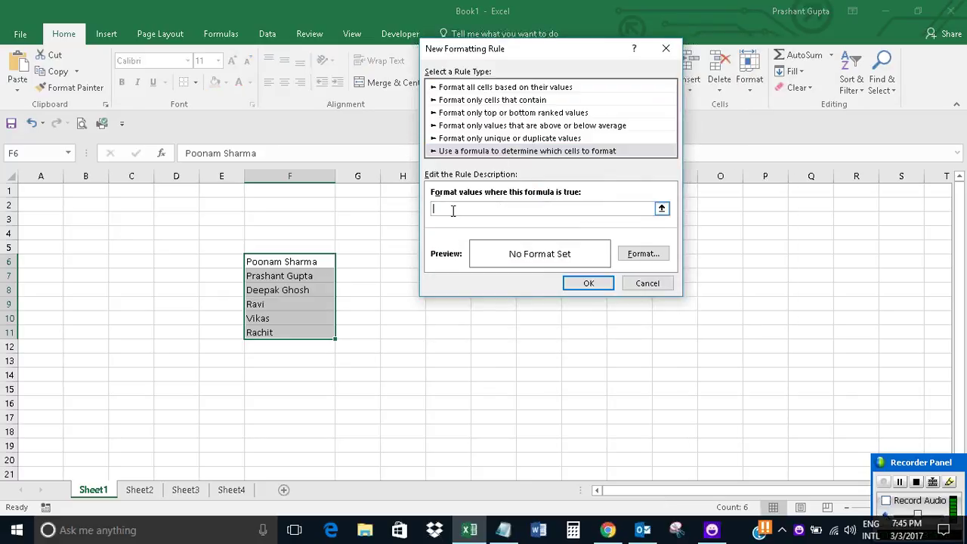
pyautogui.write('=')
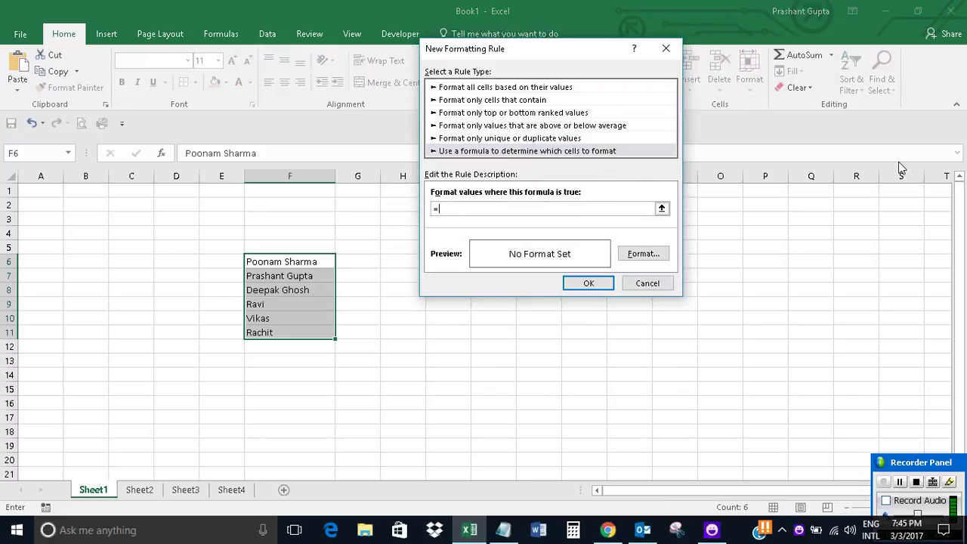
pyautogui.write('iferro')
pyautogui.write('r(')
pyautogui.write('Match(')
pyautogui.write('F6,')
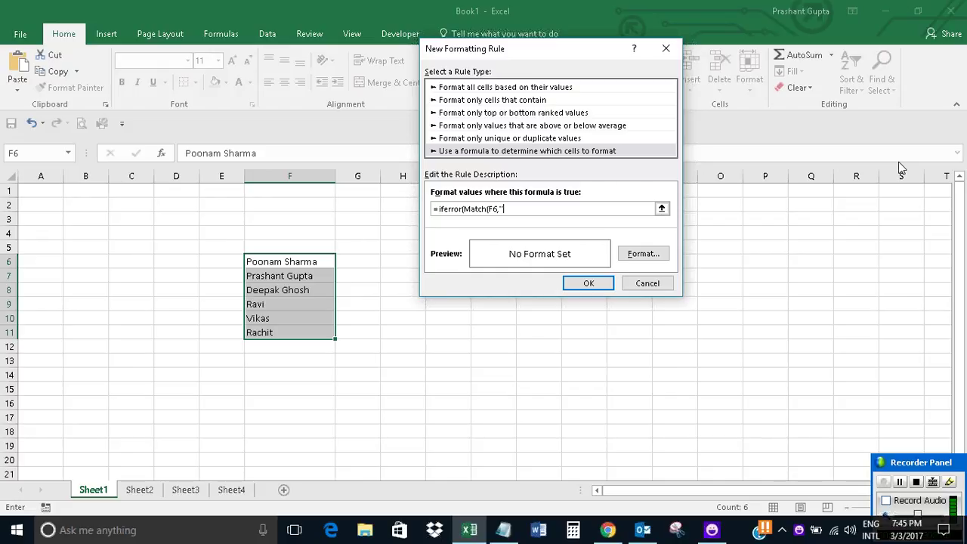
pyautogui.write('sheet')
pyautogui.write("2'!")
pyautogui.write('$G:')
pyautogui.write('$G,')
pyautogui.write('0),')
pyautogui.write('F')
pyautogui.write('alse')
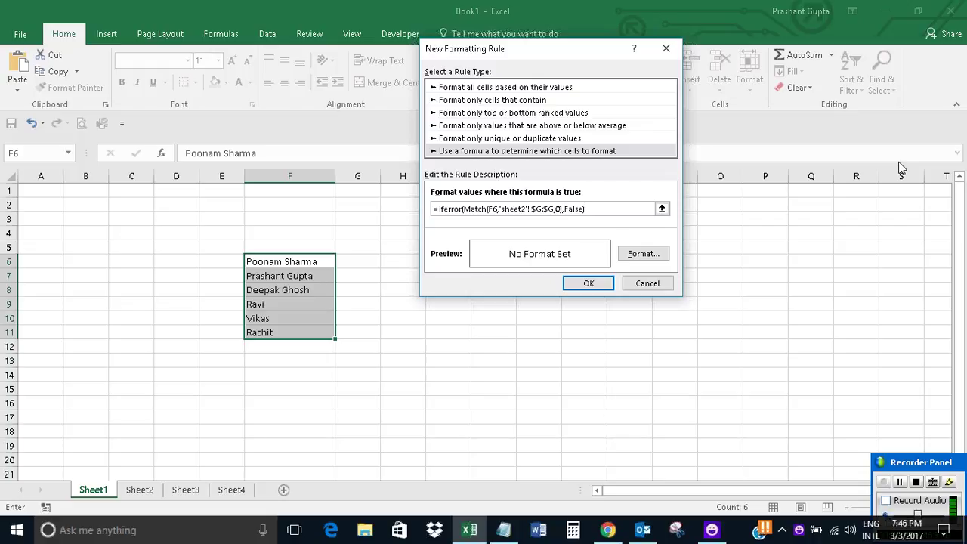
# Give the rule a light green fill and apply it to the Sheet1 names
pyautogui.click(639, 255)
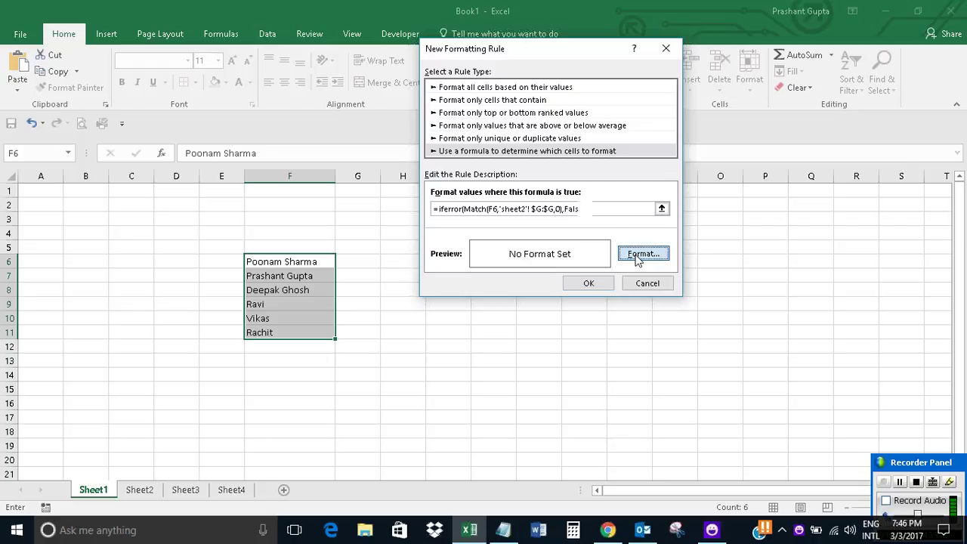
pyautogui.click(488, 174)
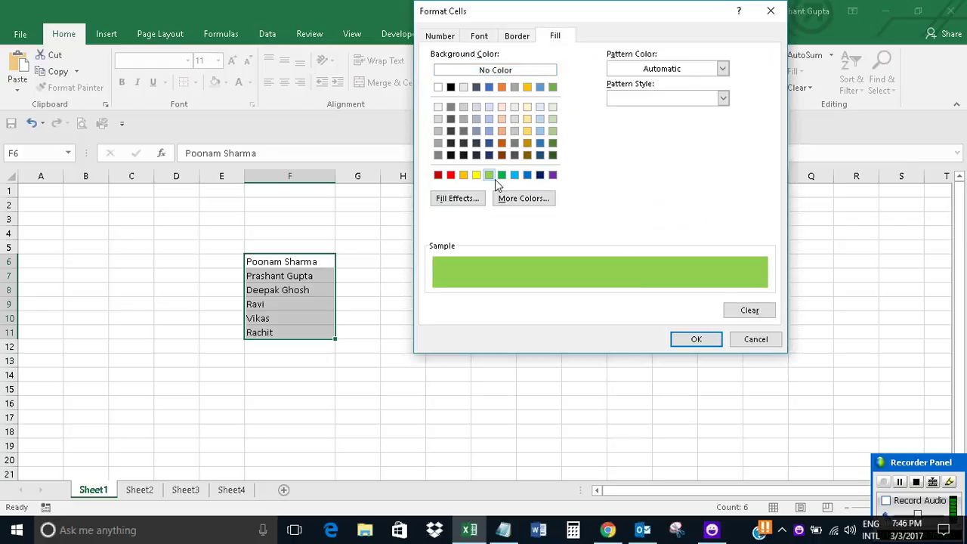
pyautogui.click(691, 339)
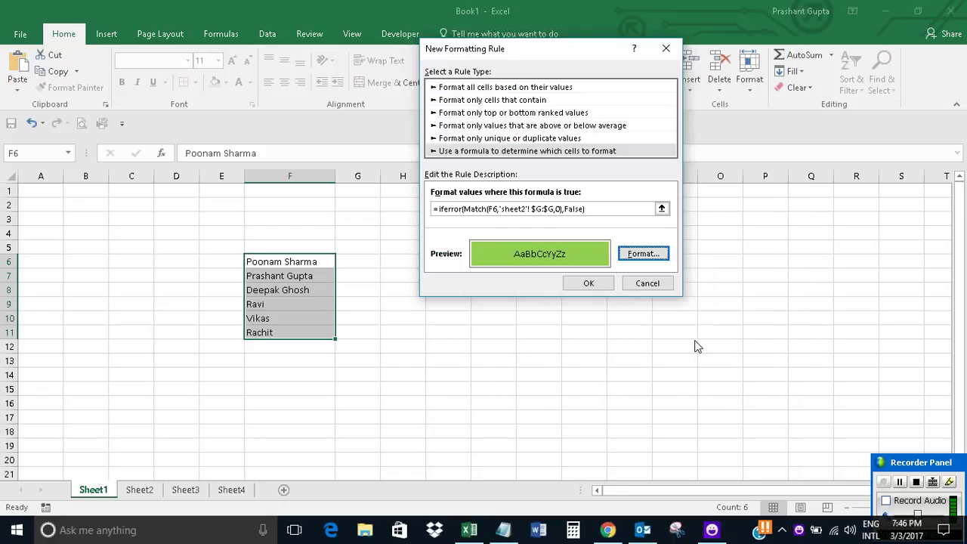
pyautogui.click(584, 283)
pyautogui.click(448, 289)
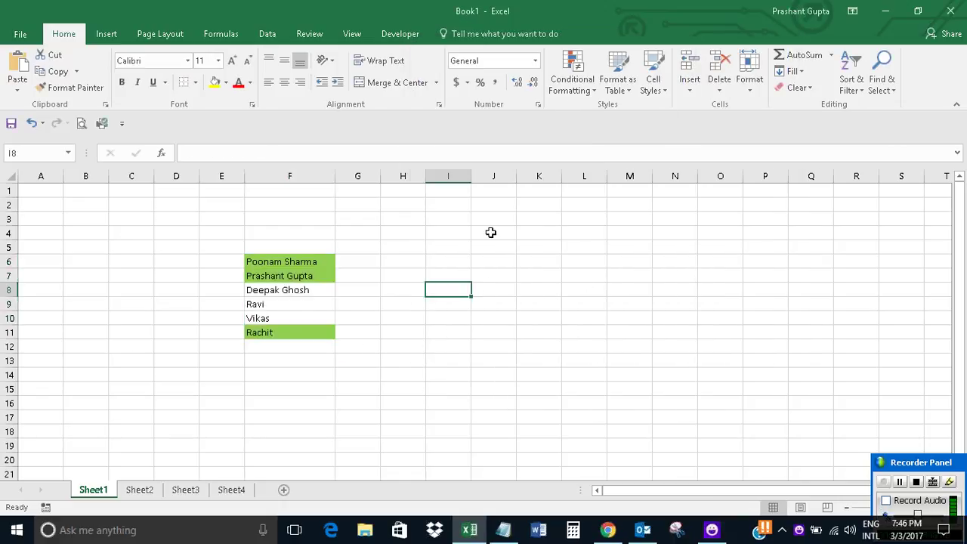
# Select Sheet2's names in G6:G12 and start a new formula-based conditional formatting rule
pyautogui.click(141, 492)
pyautogui.moveTo(355, 262); pyautogui.dragTo(355, 345)
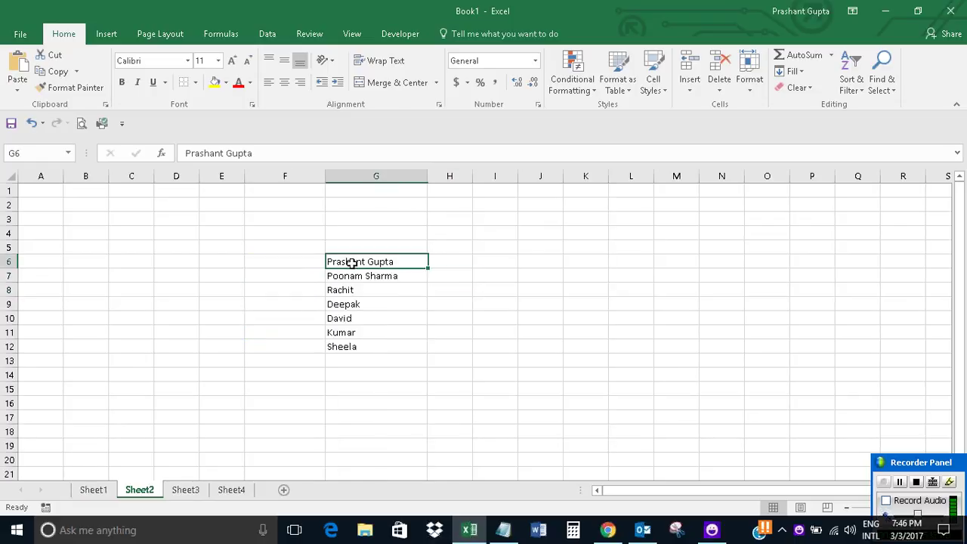
pyautogui.click(584, 89)
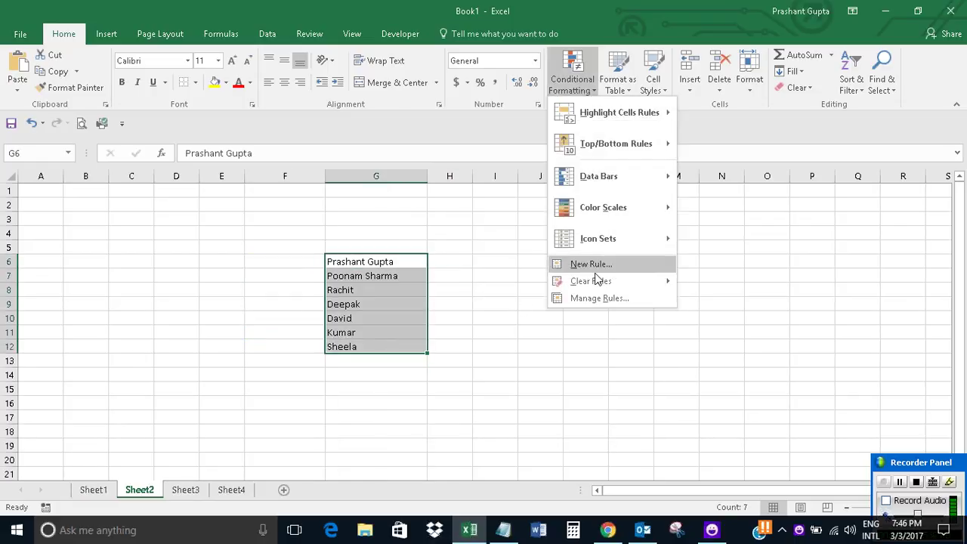
pyautogui.click(587, 264)
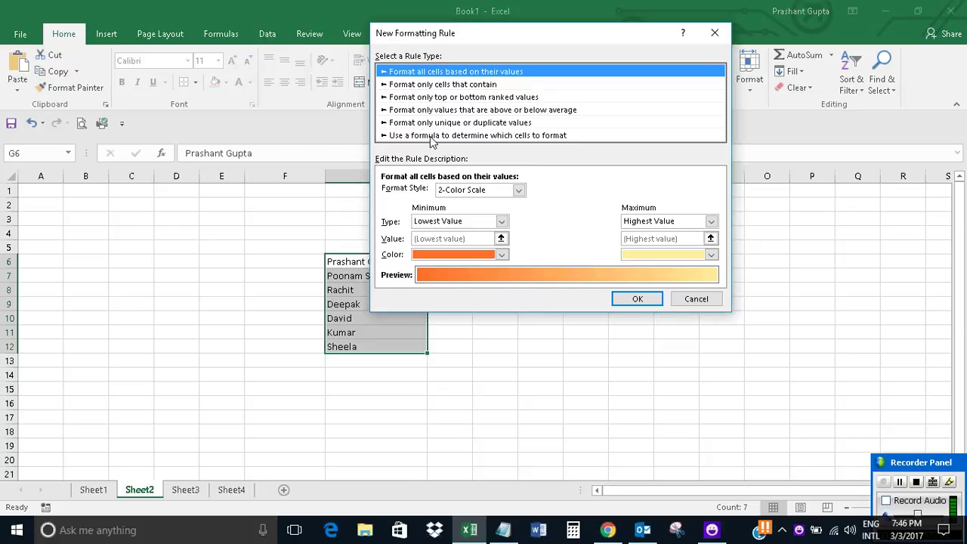
pyautogui.click(431, 136)
pyautogui.click(406, 192)
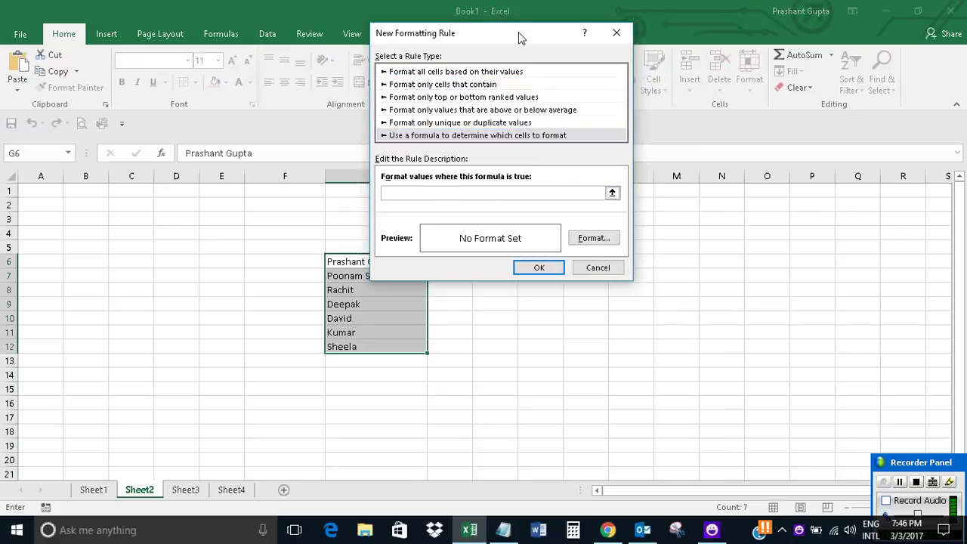
pyautogui.moveTo(562, 71); pyautogui.dragTo(621, 100)
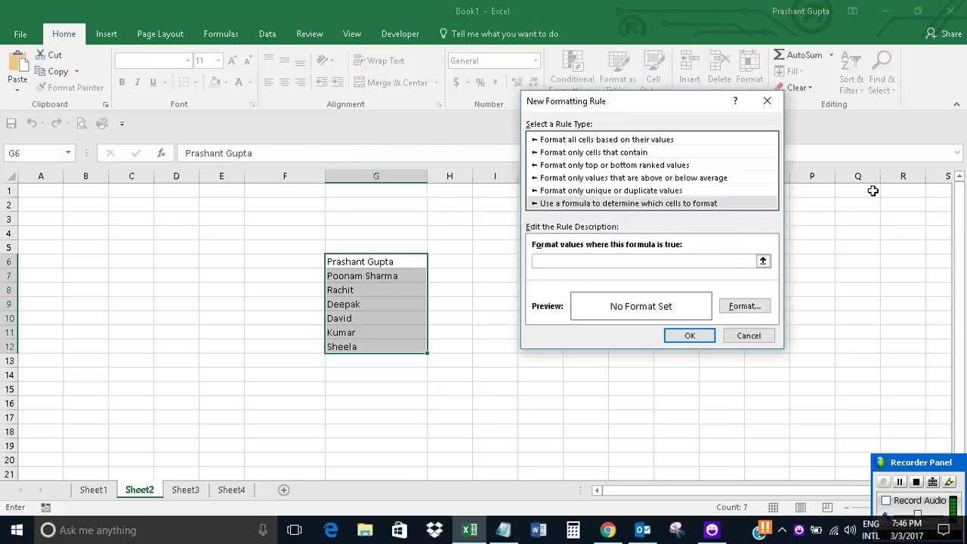
# Enter =iferror(Match(G6,'sheet1'!$F:$F,0),False) as the rule formula, removing a stray cell reference
pyautogui.write('=if')
pyautogui.write('error')
pyautogui.write('(')
pyautogui.write('Match(')
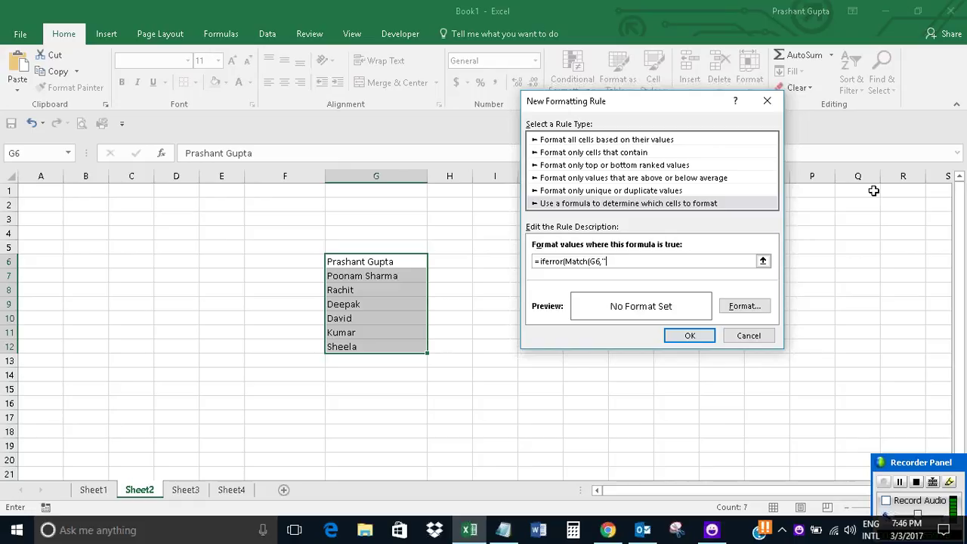
pyautogui.write('shee')
pyautogui.write('$')
pyautogui.write(':')
pyautogui.write(':')
pyautogui.write('$F')
pyautogui.write('+')
pyautogui.press('Left')
pyautogui.press('Left')
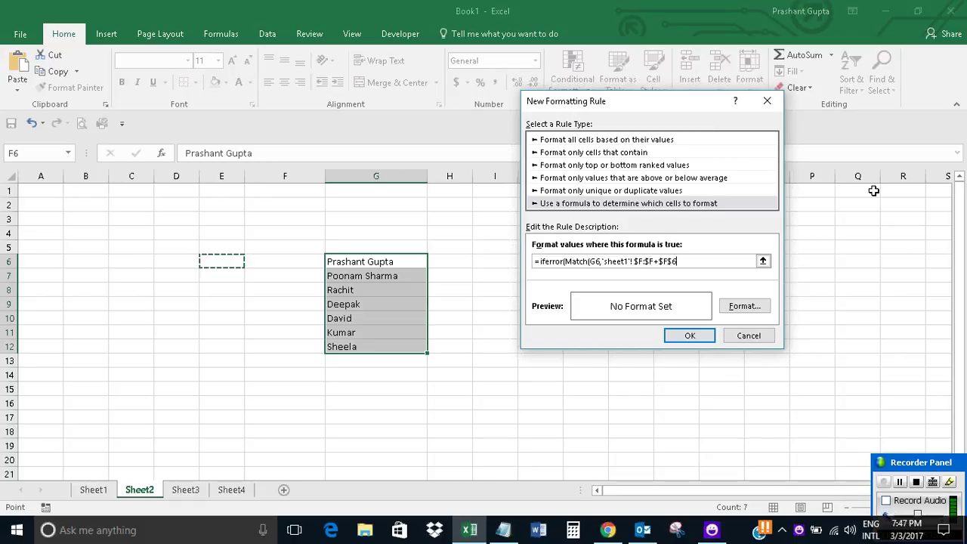
pyautogui.press('BackSpace')
pyautogui.press('BackSpace')
pyautogui.press('BackSpace')
pyautogui.press('BackSpace')
pyautogui.press('BackSpace')
pyautogui.rightClick(712, 530)
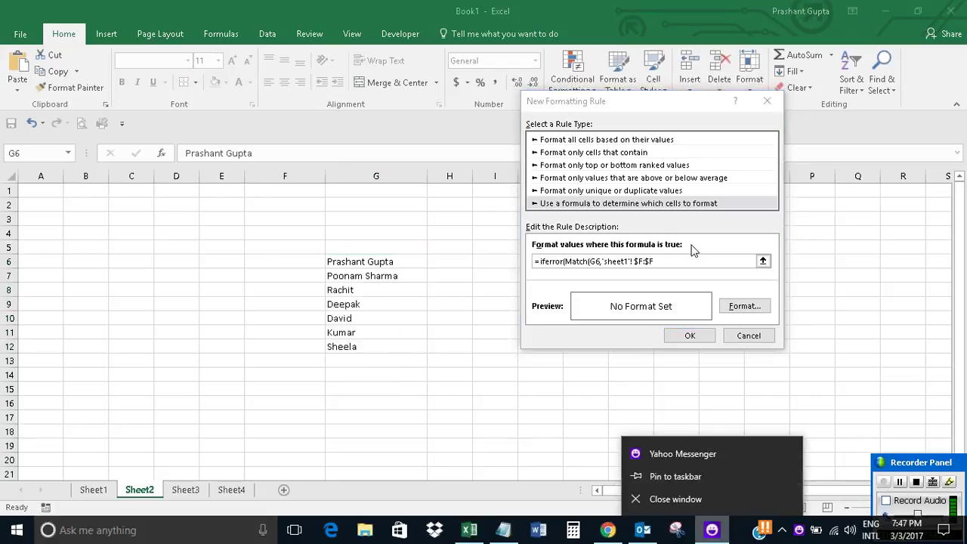
pyautogui.click(663, 261)
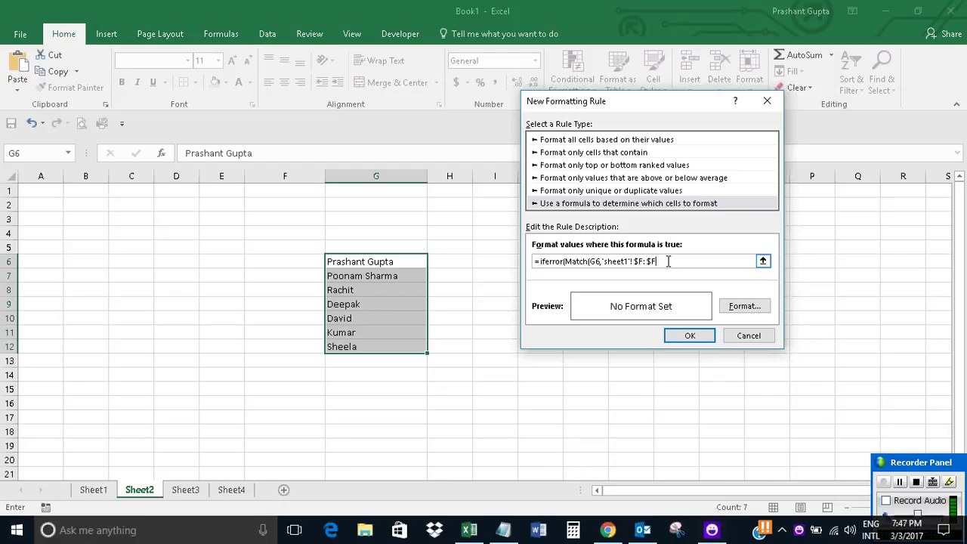
pyautogui.press('BackSpace')
pyautogui.press('BackSpace')
pyautogui.write('$F')
pyautogui.write('0)')
pyautogui.write(',Fals')
pyautogui.write('e')
# Choose a light green fill, try saving the rule, and dismiss Excel's formula error
pyautogui.click(745, 308)
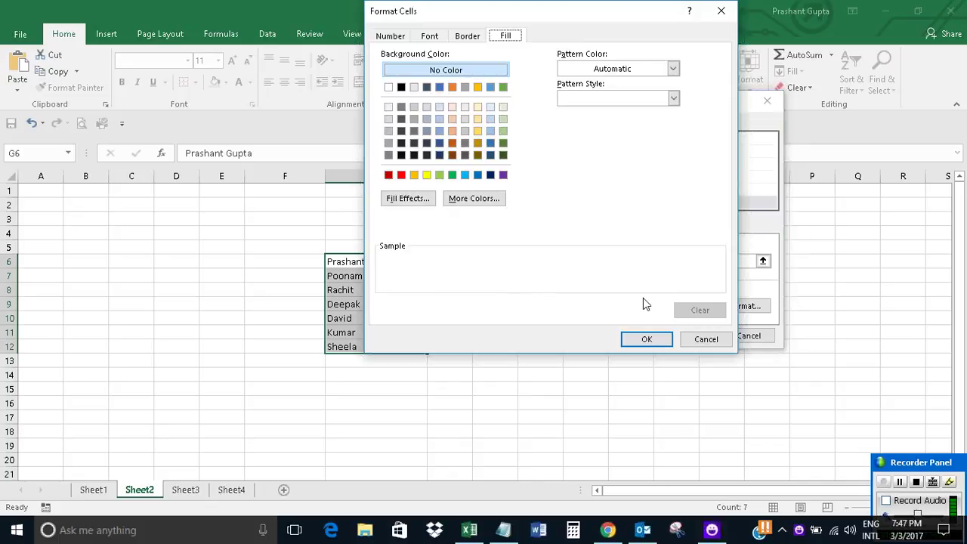
pyautogui.click(439, 175)
pyautogui.click(647, 339)
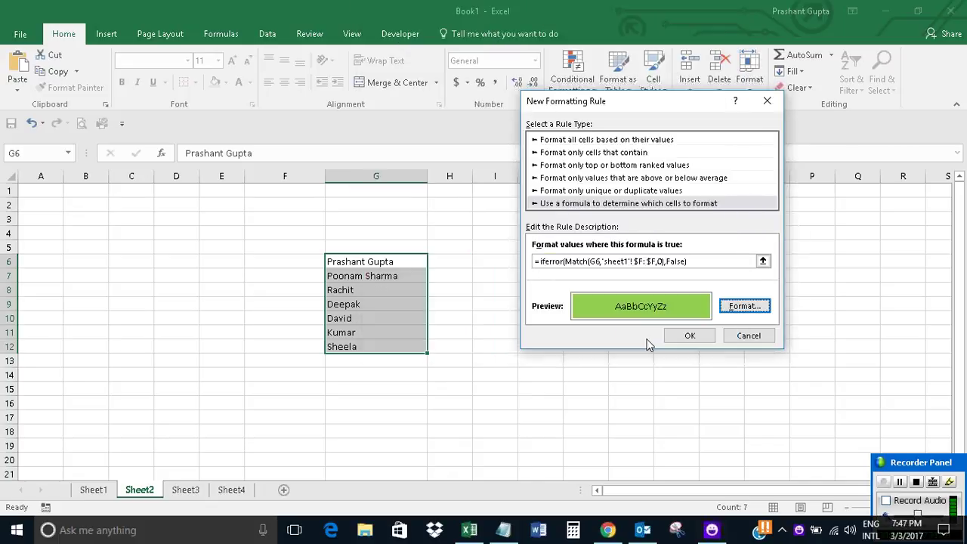
pyautogui.click(689, 337)
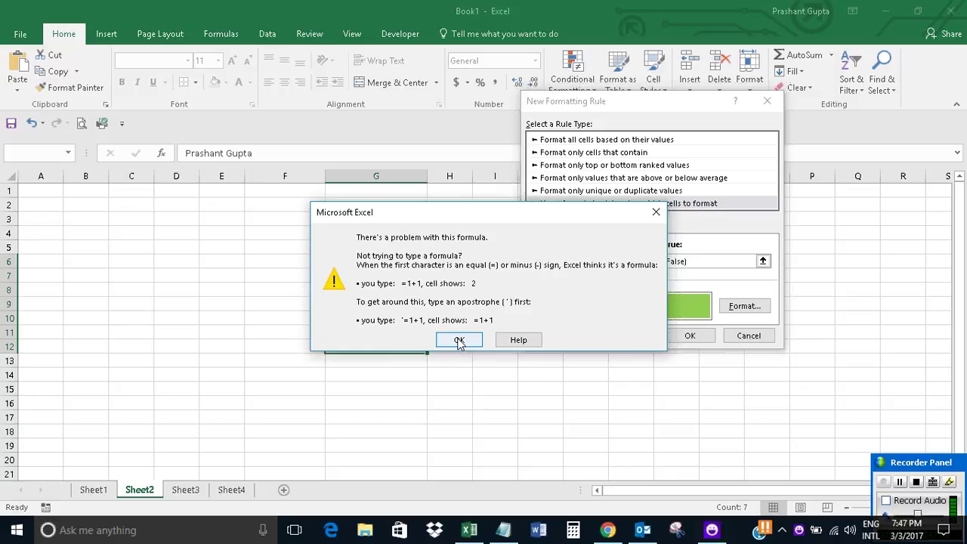
pyautogui.click(459, 341)
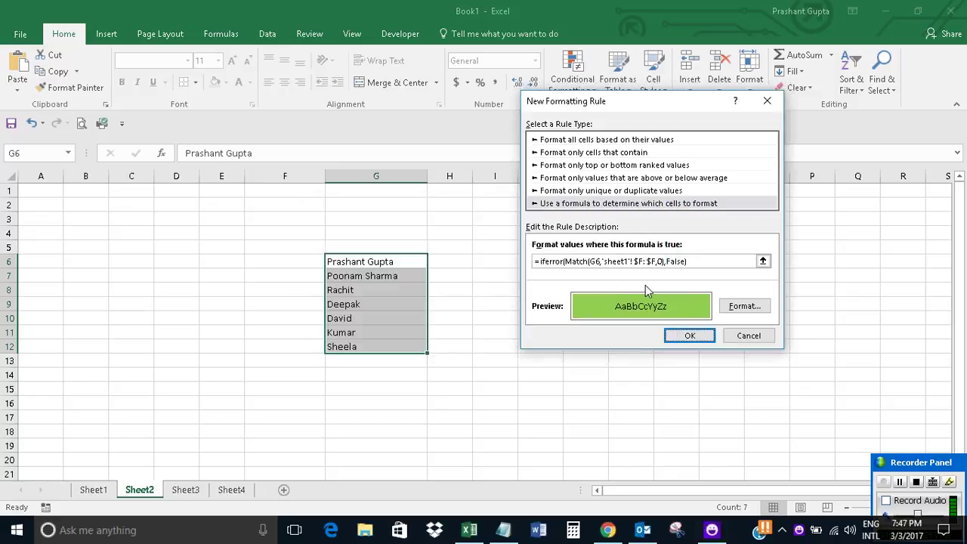
pyautogui.click(630, 265)
# Retype the formula as =iferror(Match(G6,'sheet1'!$F:$F,0),False) and apply the rule
pyautogui.click(703, 261)
pyautogui.press('BackSpace')
pyautogui.press('BackSpace')
pyautogui.press('BackSpace')
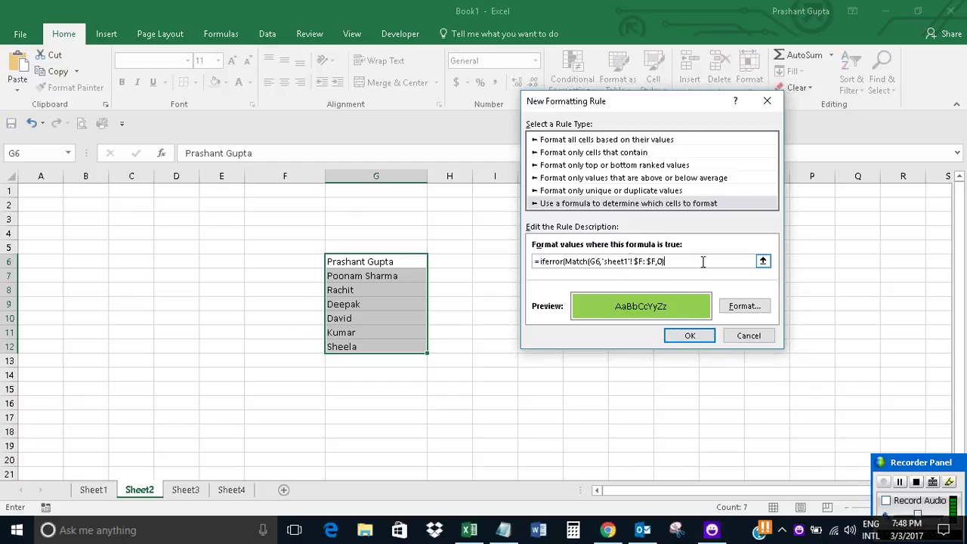
pyautogui.press('BackSpace')
pyautogui.press('BackSpace')
pyautogui.press('BackSpace')
pyautogui.press('BackSpace')
pyautogui.press('BackSpace')
pyautogui.press('BackSpace')
pyautogui.press('BackSpace')
pyautogui.press('BackSpace')
pyautogui.press('BackSpace')
pyautogui.press('BackSpace')
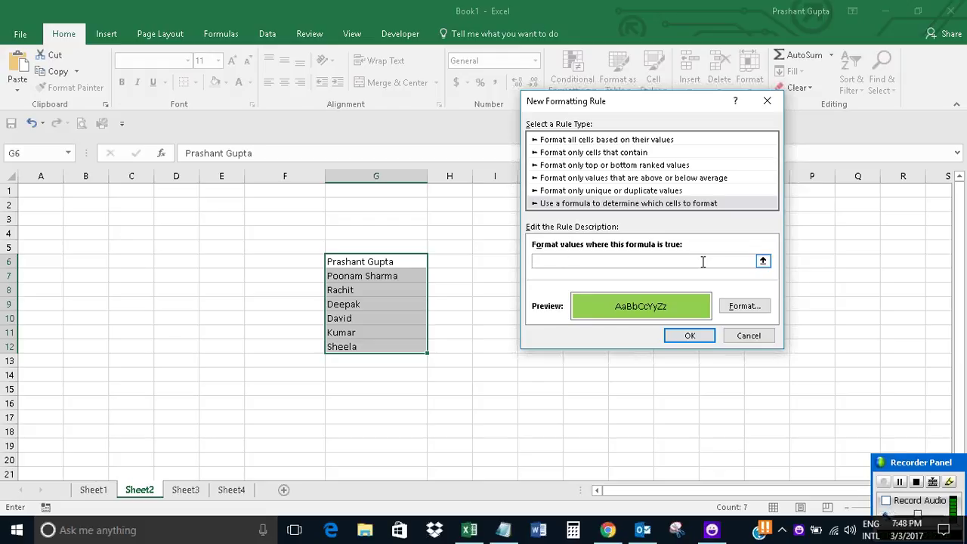
pyautogui.write('=iferror')
pyautogui.write('(')
pyautogui.write('Ma')
pyautogui.write('tch(')
pyautogui.write('F')
pyautogui.press('BackSpace')
pyautogui.write('G6,')
pyautogui.write("'sheet")
pyautogui.write('1')
pyautogui.write("'!")
pyautogui.write('$F')
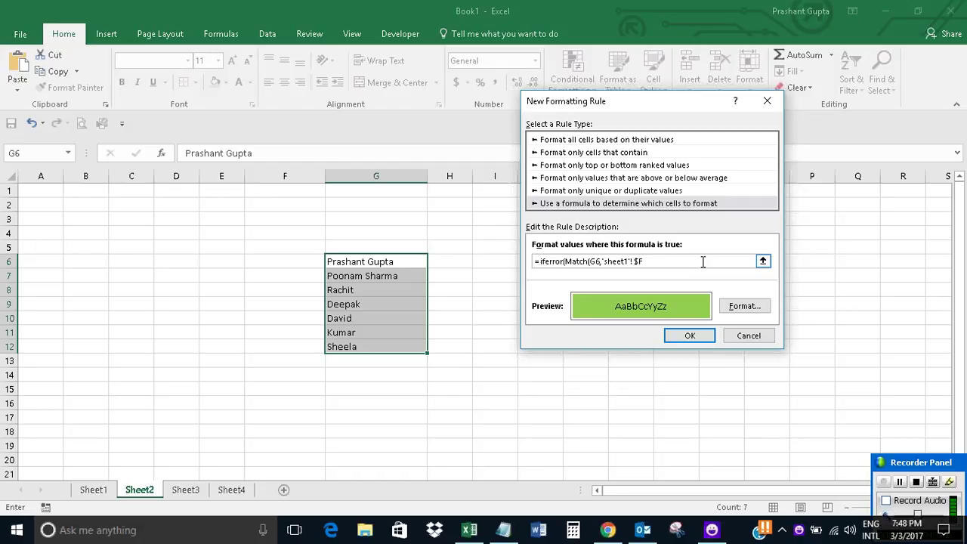
pyautogui.write(':$F')
pyautogui.write(',0)')
pyautogui.write(',')
pyautogui.write('False')
pyautogui.click(689, 336)
# Check the green names on Sheet1 and Sheet2, then add 'And, we are done.' to the notes
pyautogui.click(468, 303)
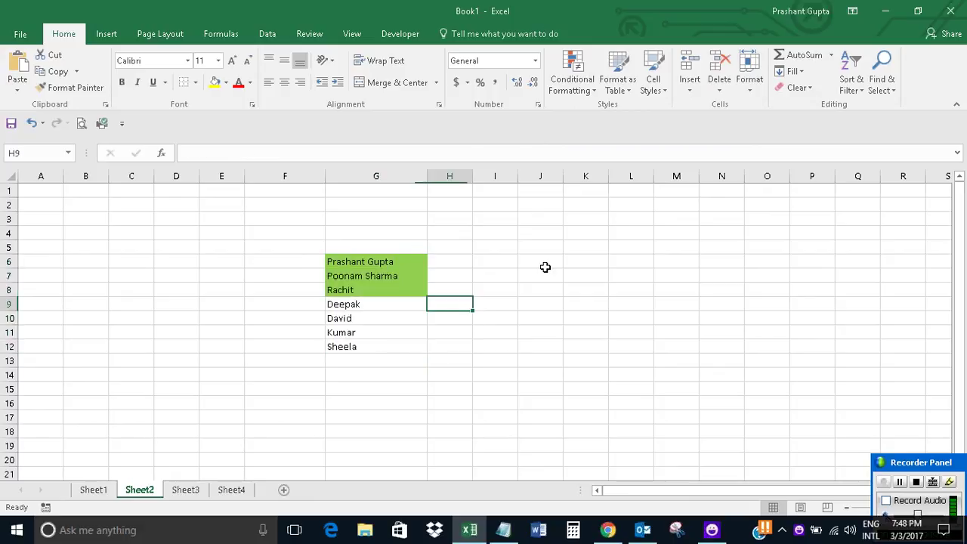
pyautogui.click(92, 490)
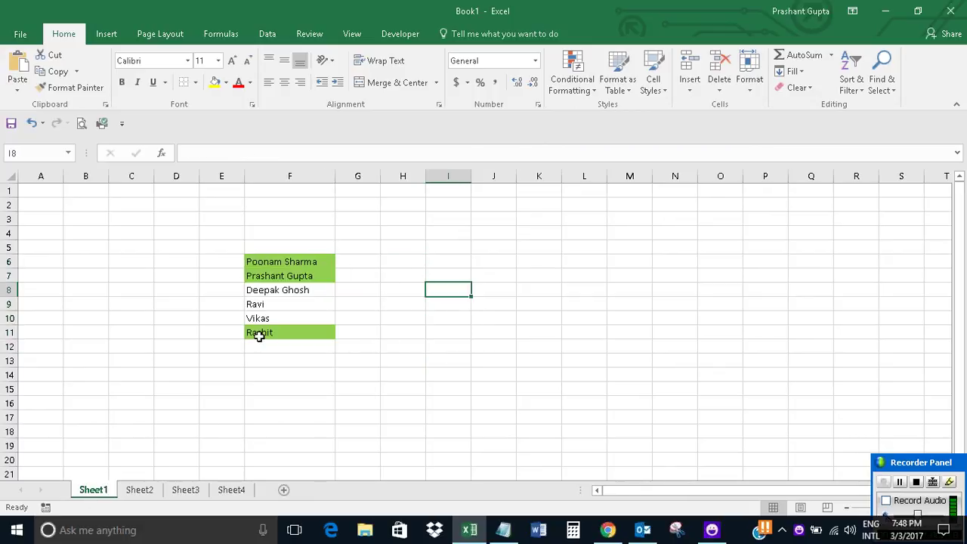
pyautogui.click(139, 489)
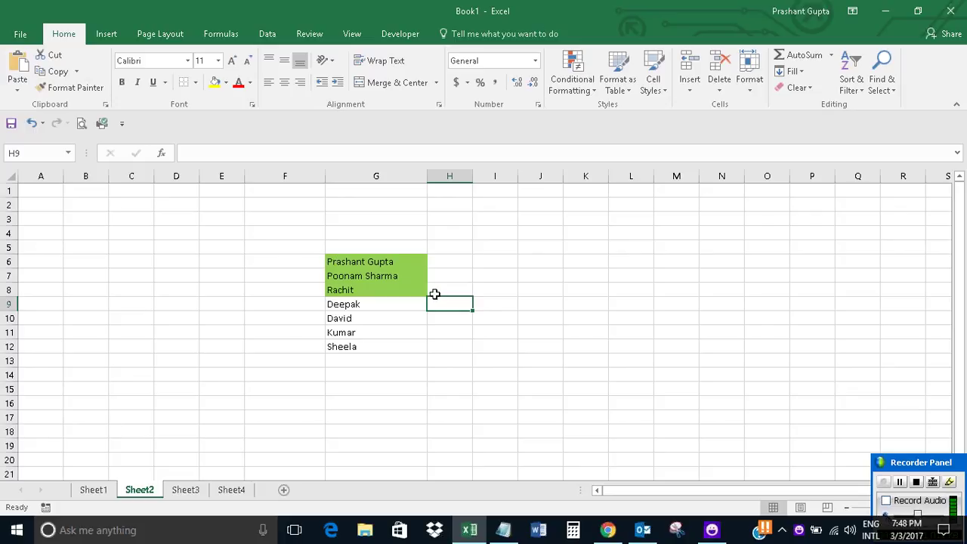
pyautogui.click(624, 261)
pyautogui.click(503, 529)
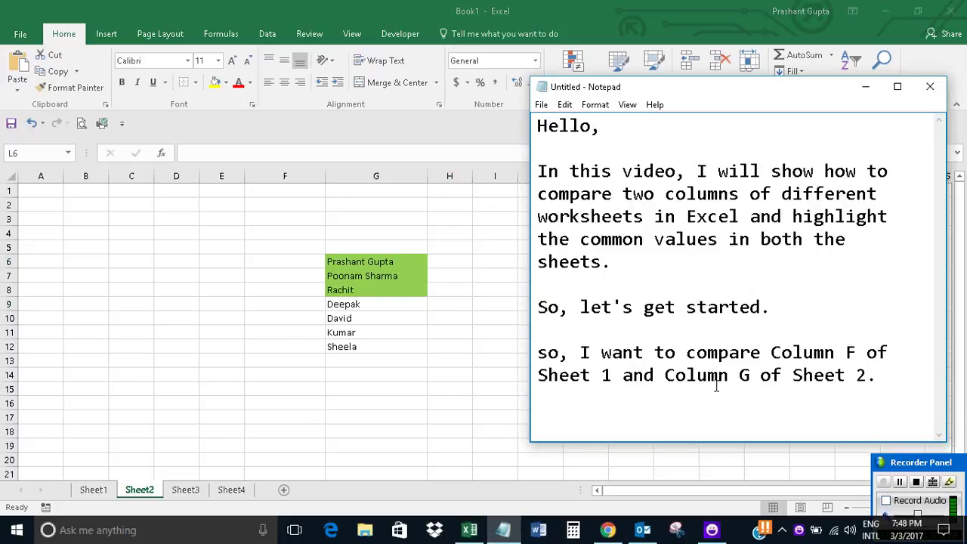
pyautogui.write('And, we a')
pyautogui.write('re done.')
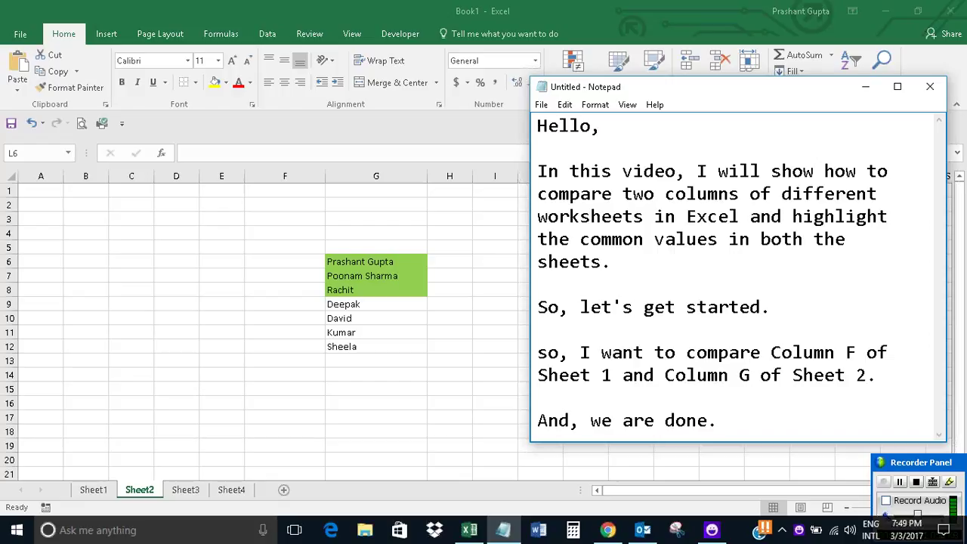